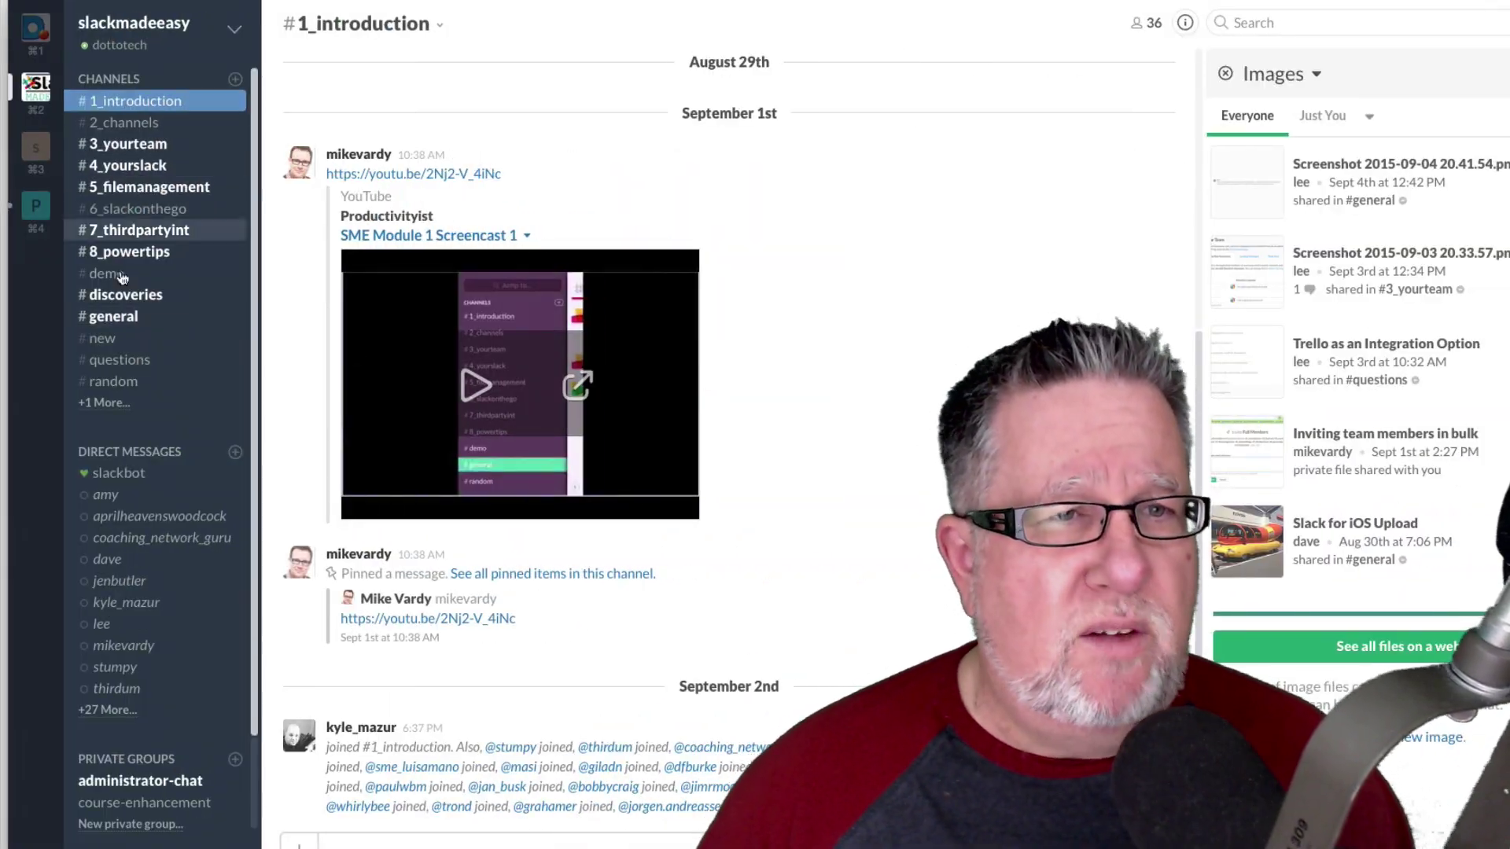
# - Switch from #1_introduction to the #new channel in the slackmadeeasy team
pyautogui.click(118, 347)
pyautogui.scroll(-1, 120, 347)
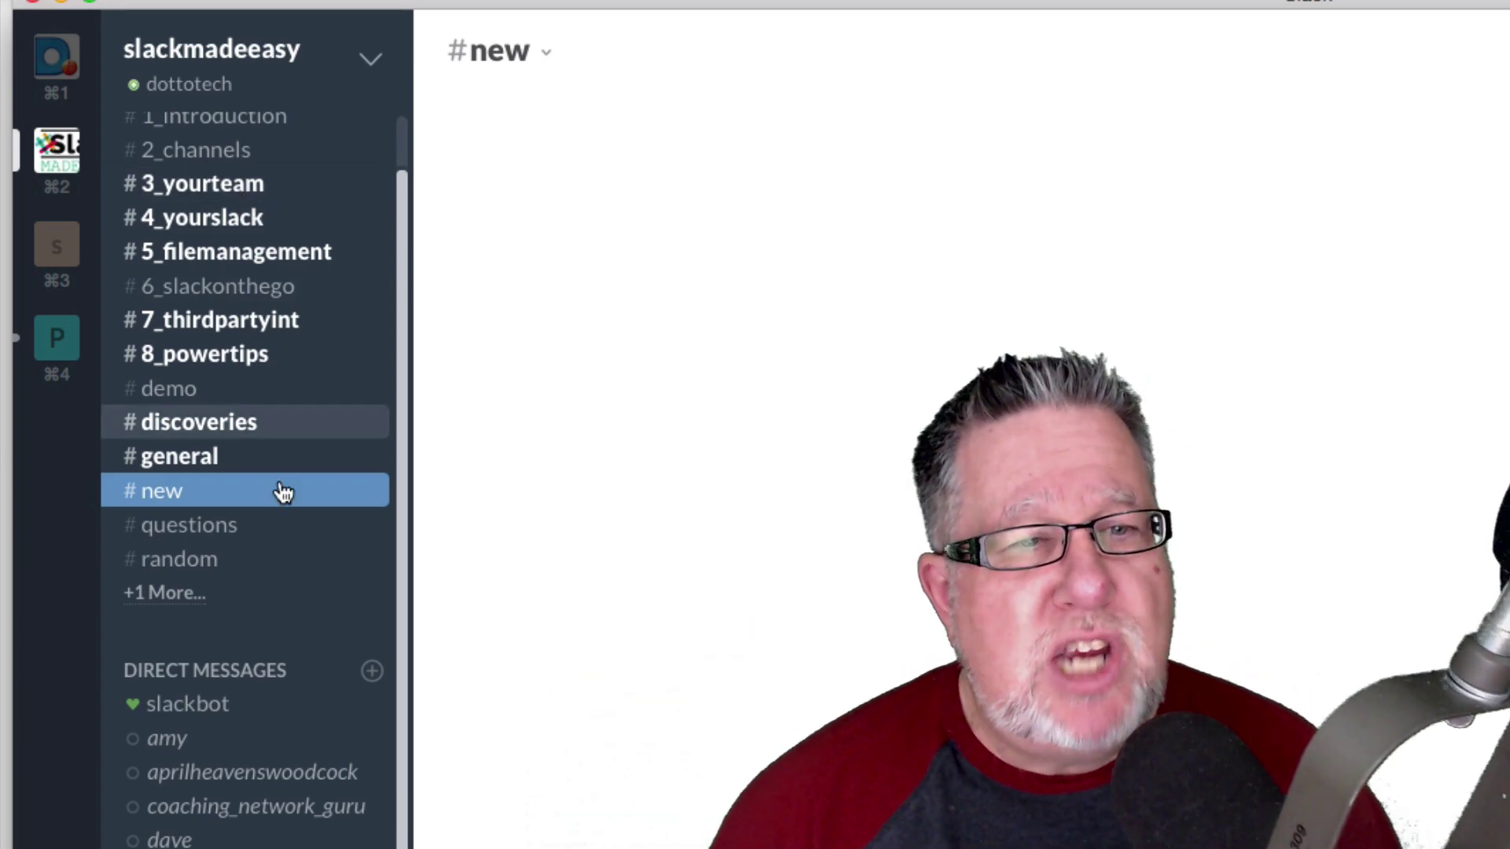
pyautogui.moveTo(112, 525)
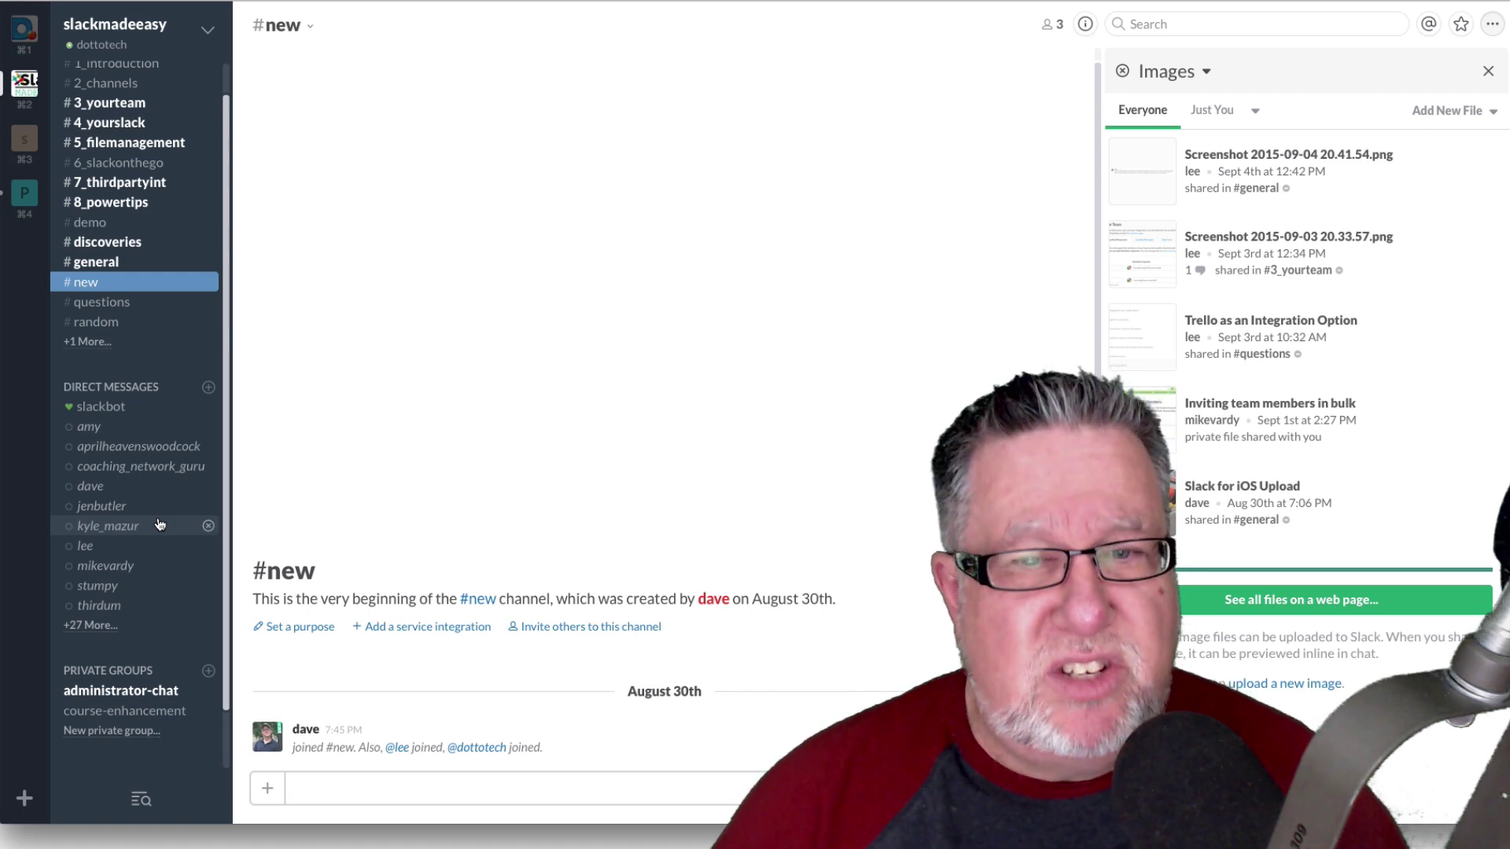
pyautogui.scroll(-1, 160, 525)
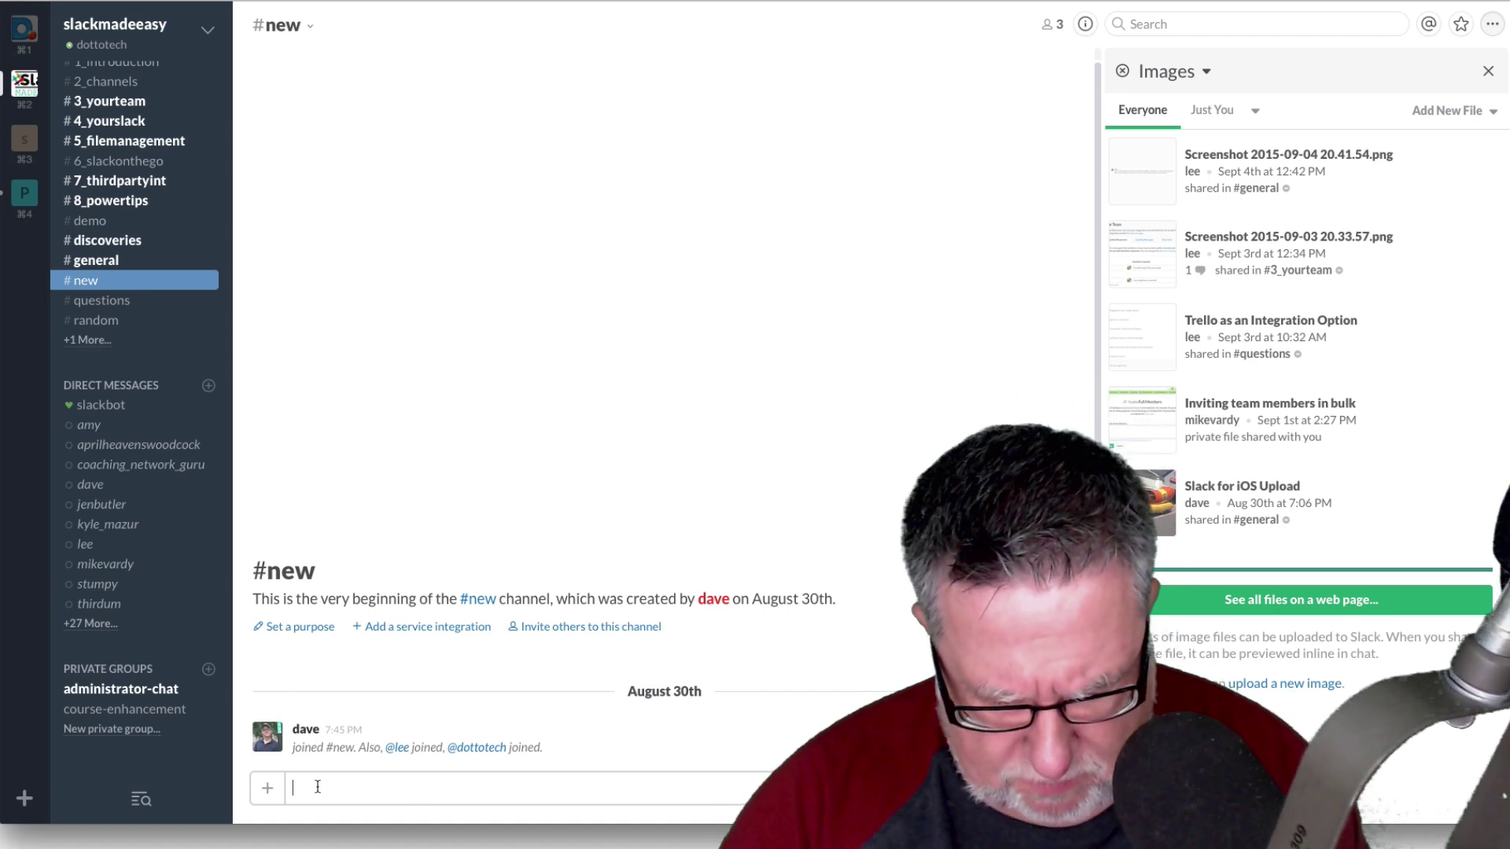
pyautogui.write('hey hows')
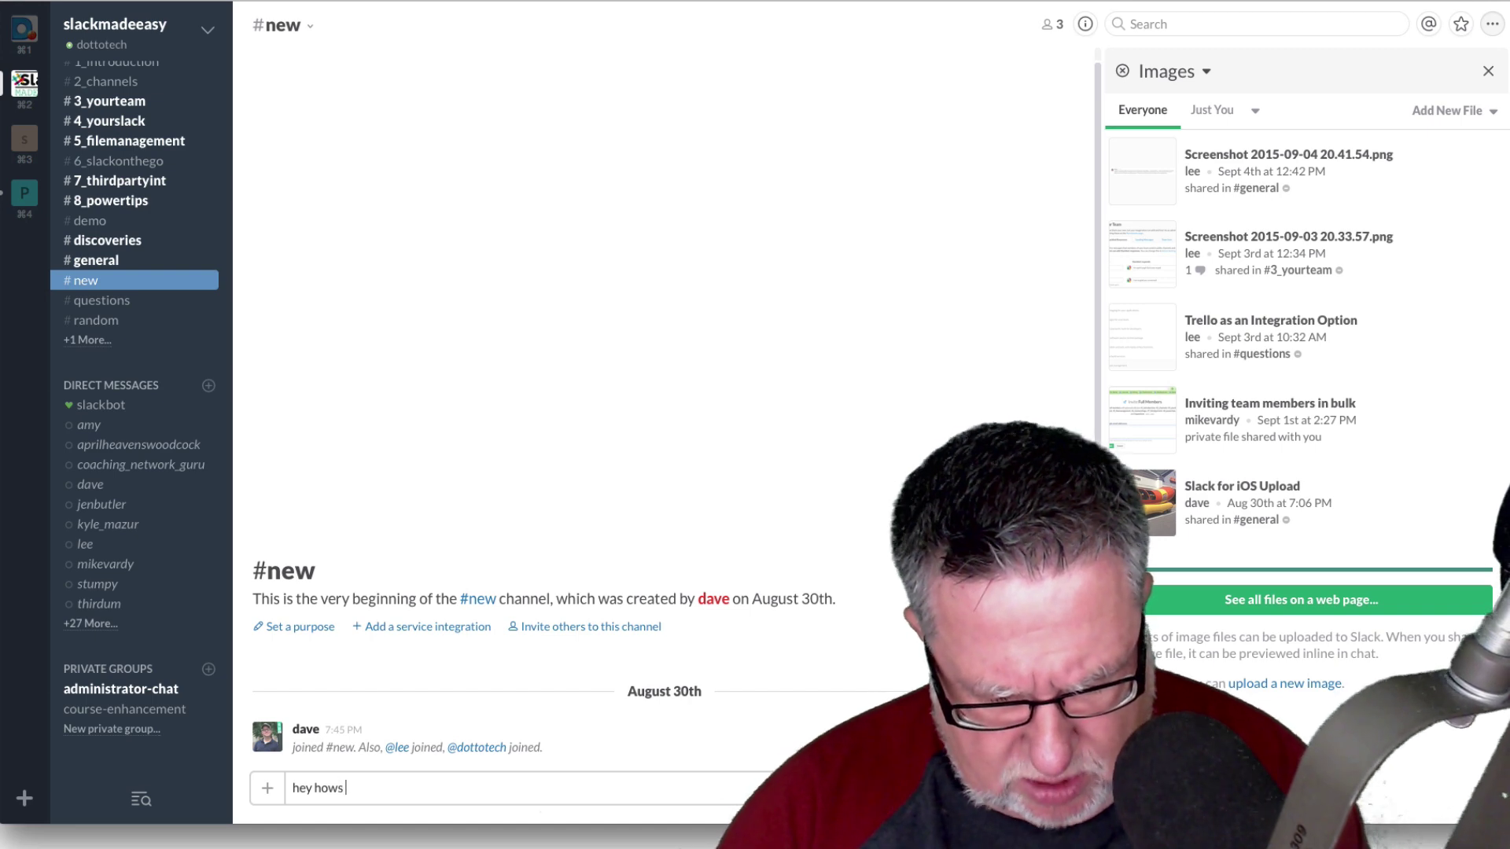
pyautogui.write(' going')
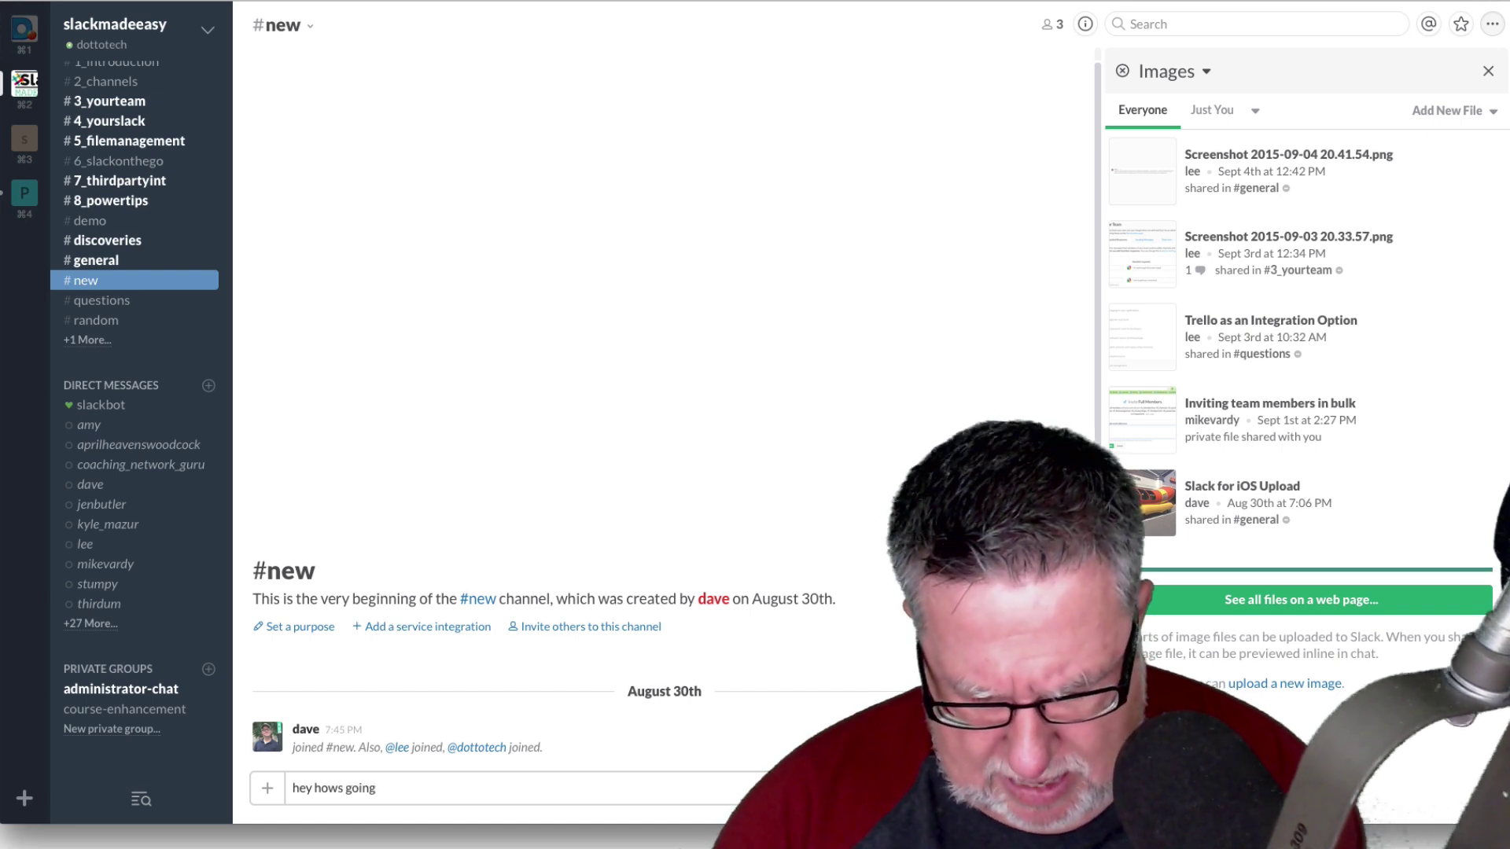
pyautogui.write('?')
# - Send the message 'hey hows going?' to #new
pyautogui.press('Return')
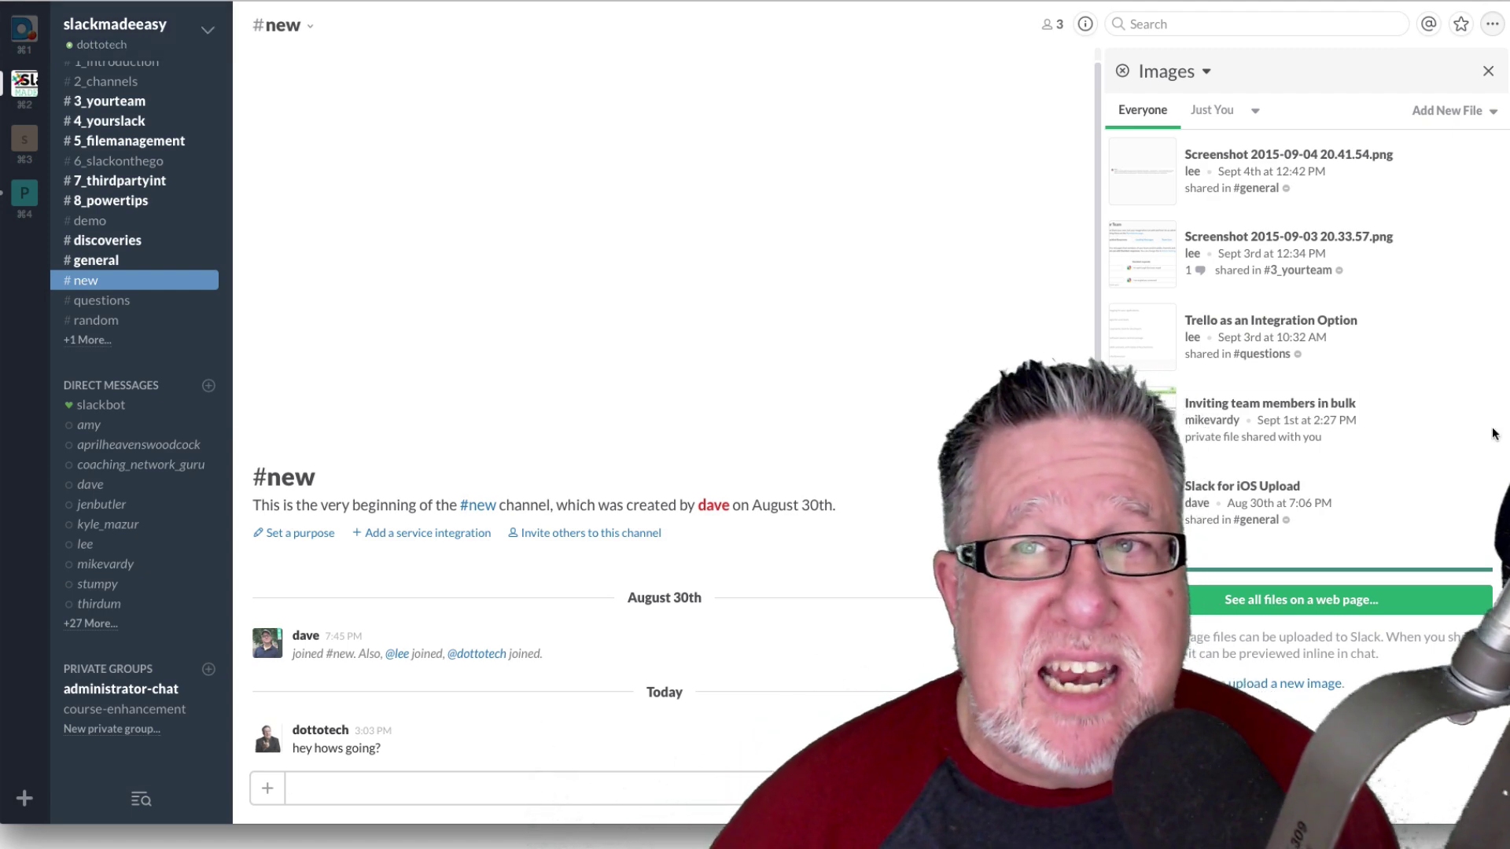
# - Try the message search box, dismiss its hints, and switch to the DottoTech team
pyautogui.click(1215, 23)
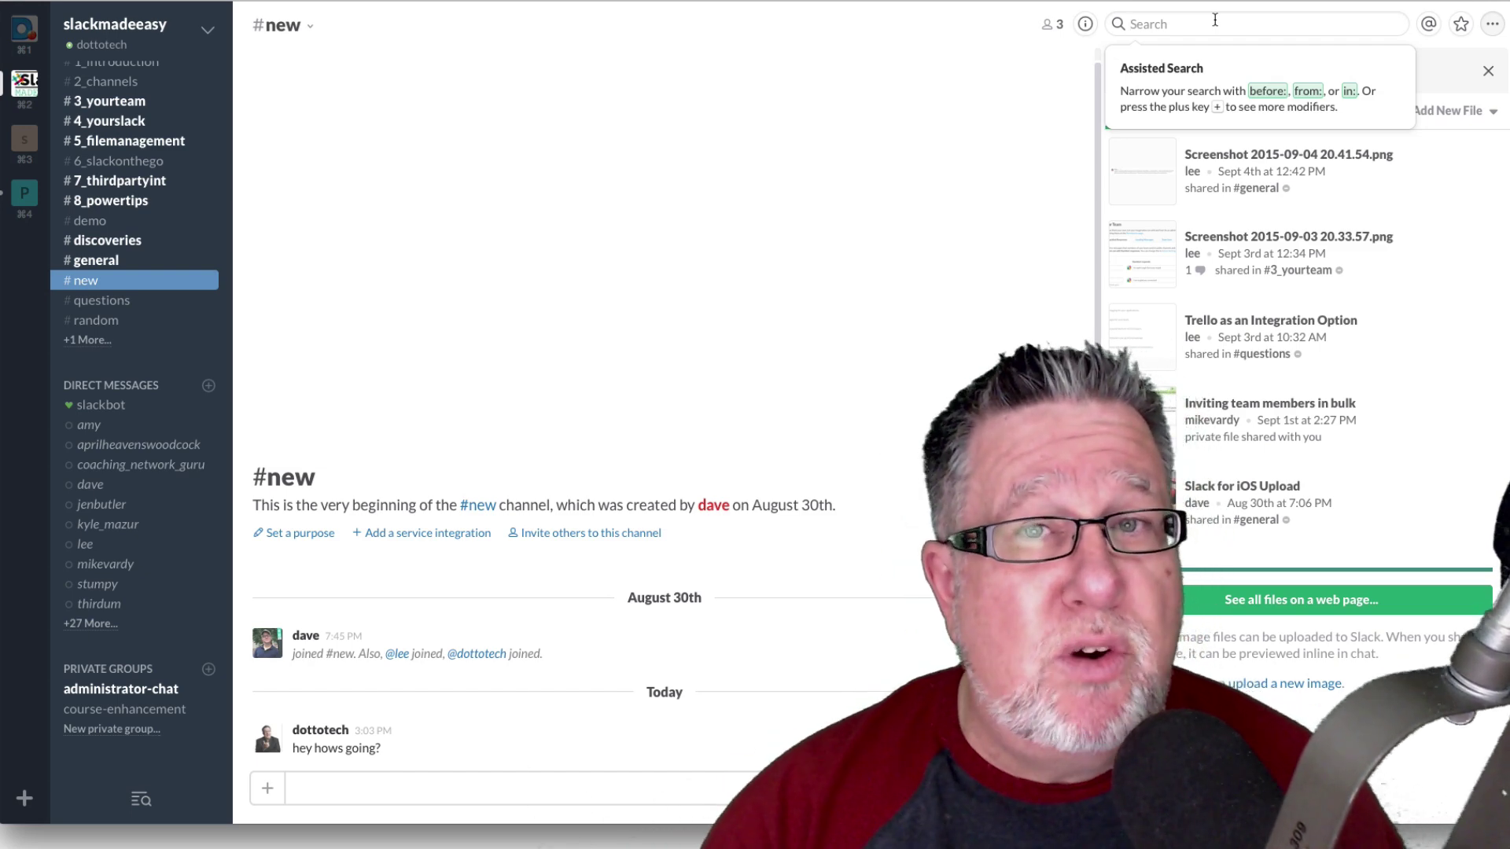
pyautogui.click(889, 228)
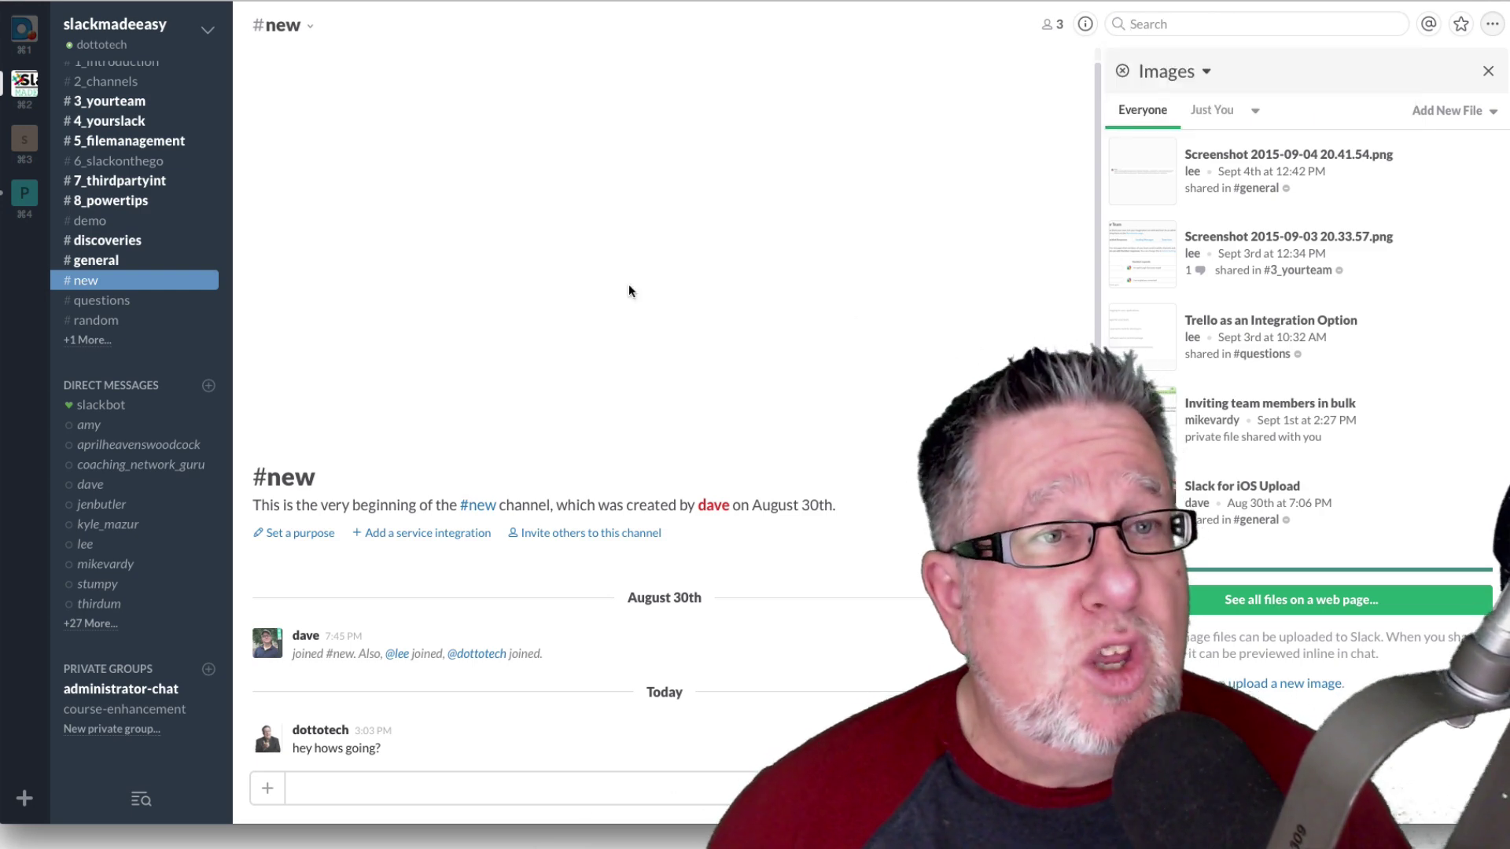
pyautogui.click(19, 31)
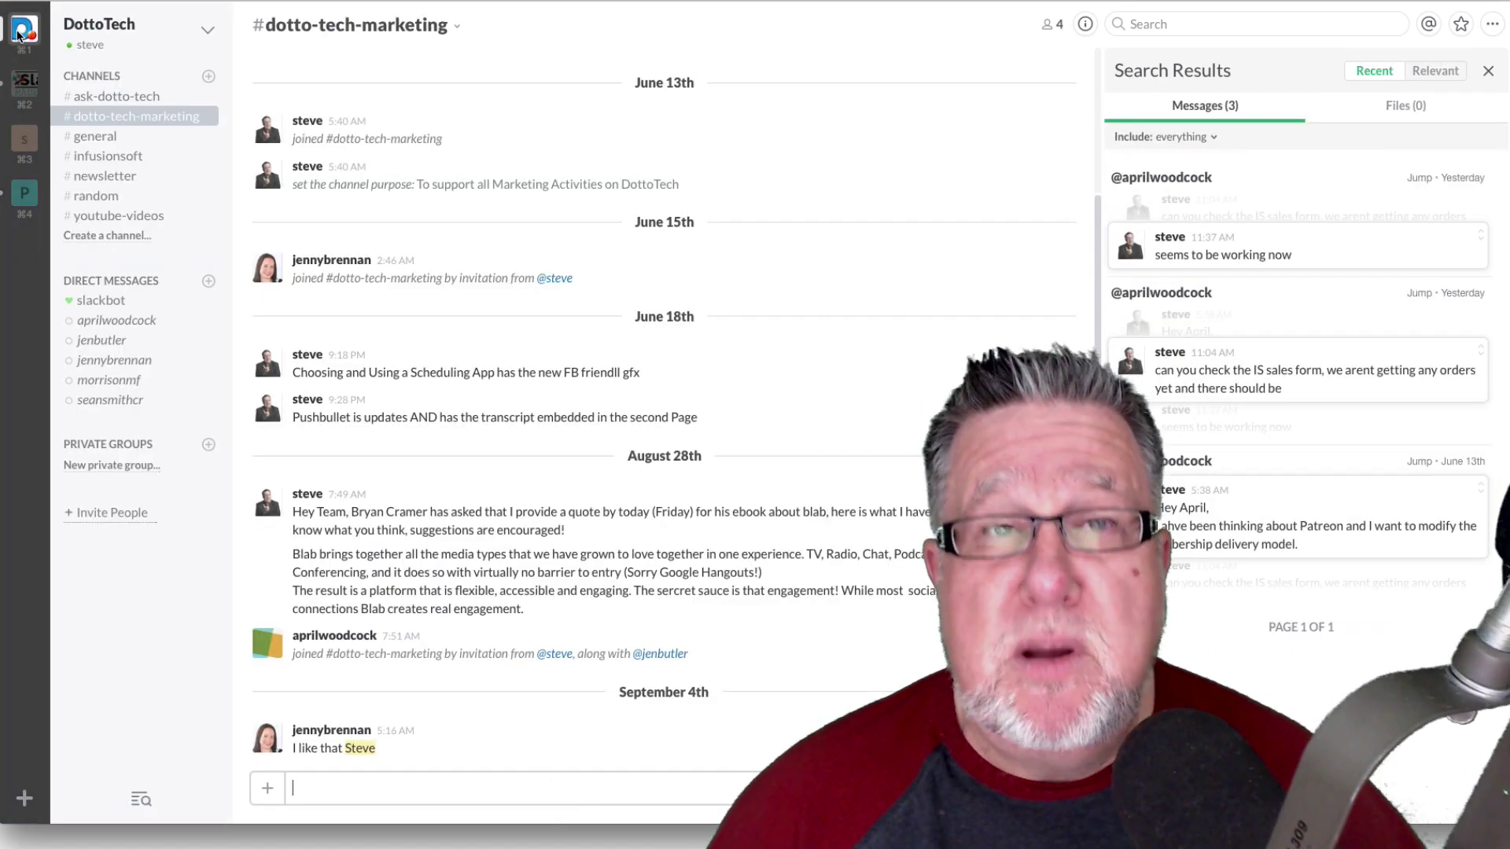
# - Return to the slackmadeeasy team on #new
pyautogui.click(19, 82)
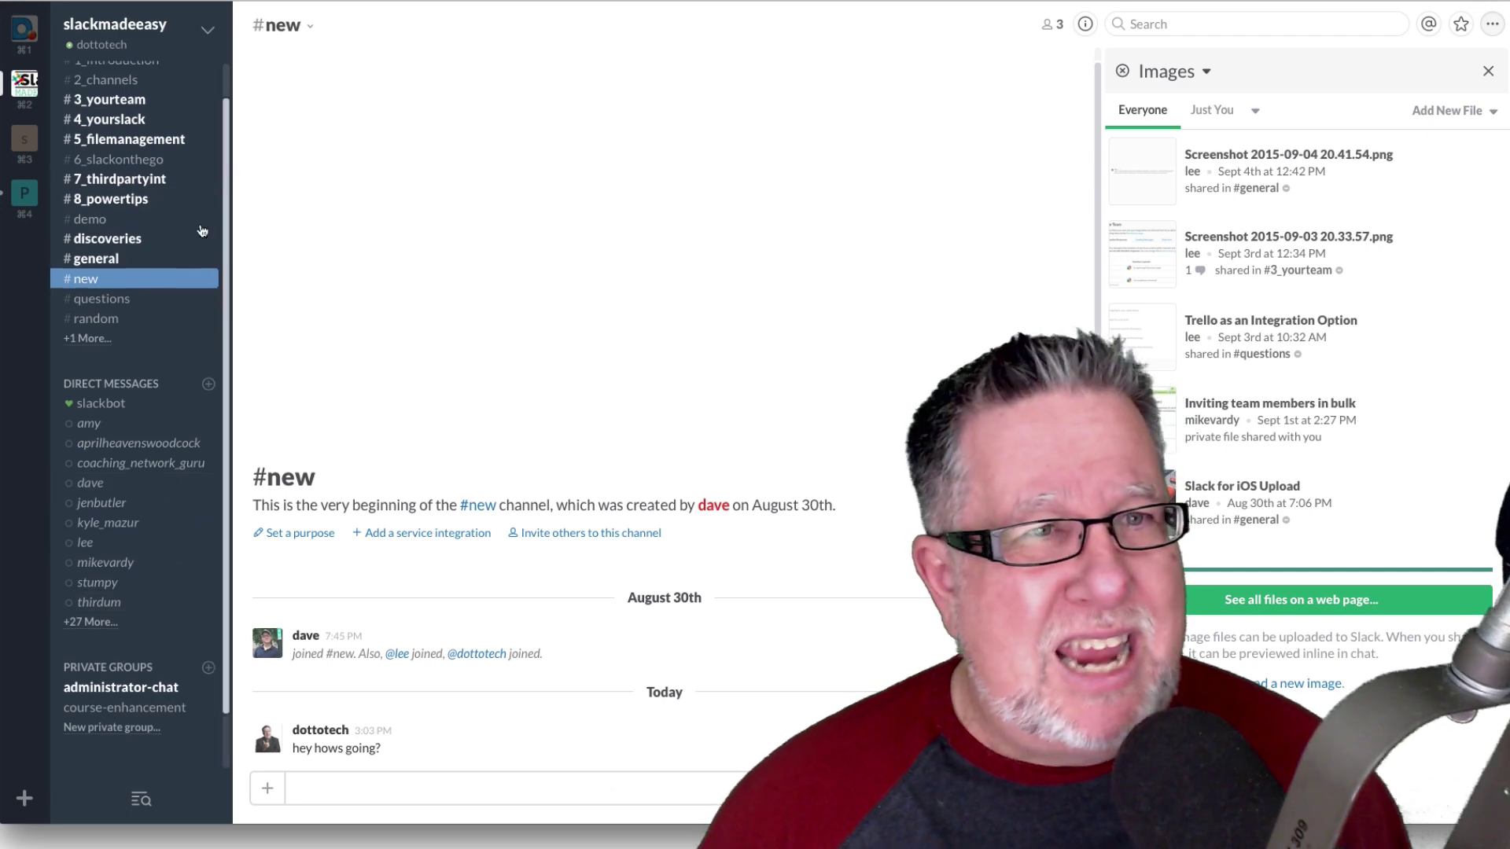
pyautogui.scroll(2, 119, 101)
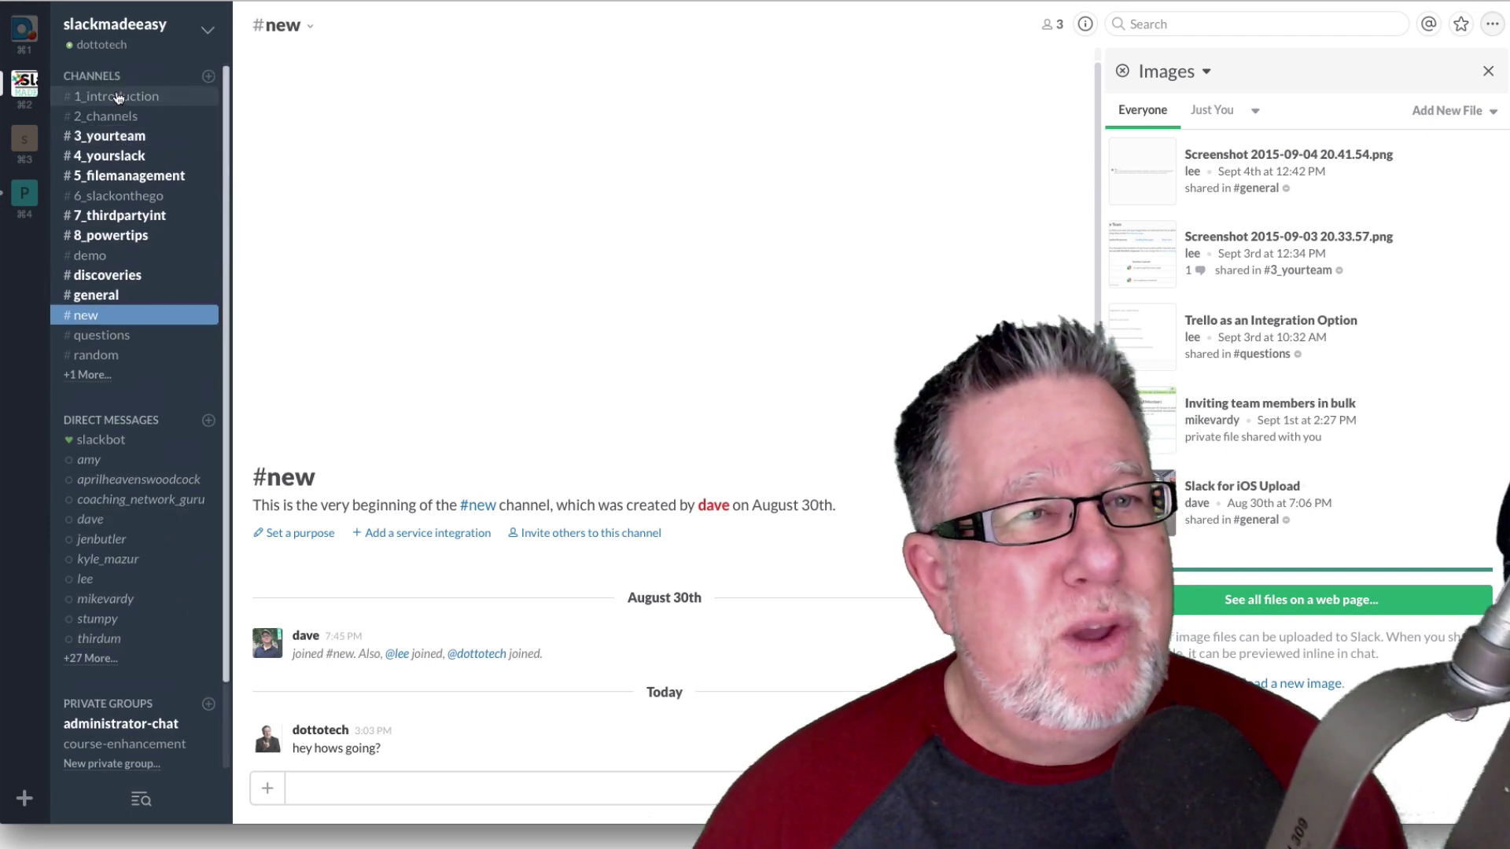
# - Open #1_introduction from the slackmadeeasy channel list
pyautogui.click(119, 97)
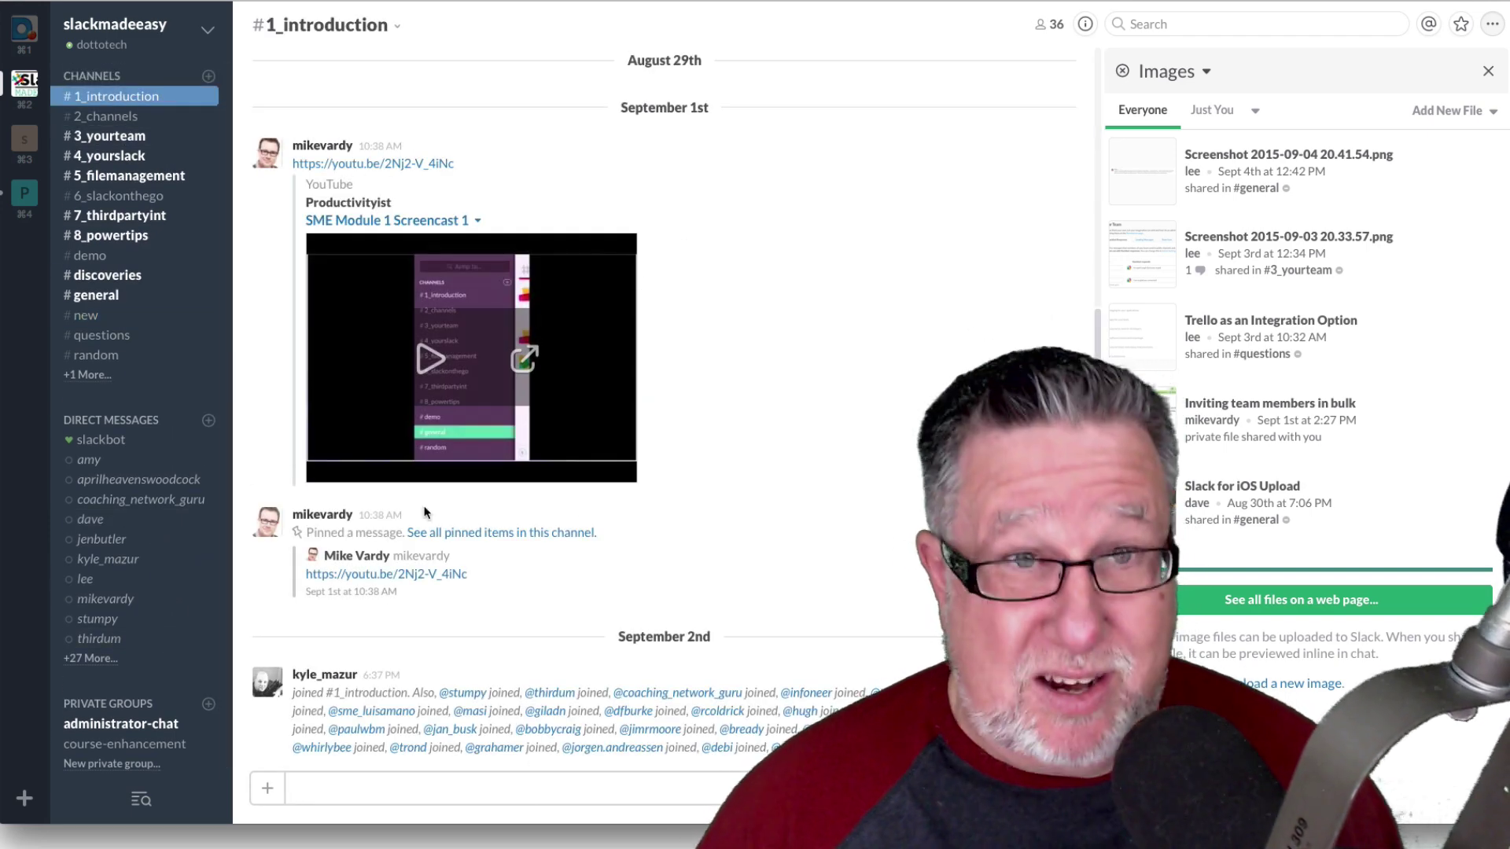